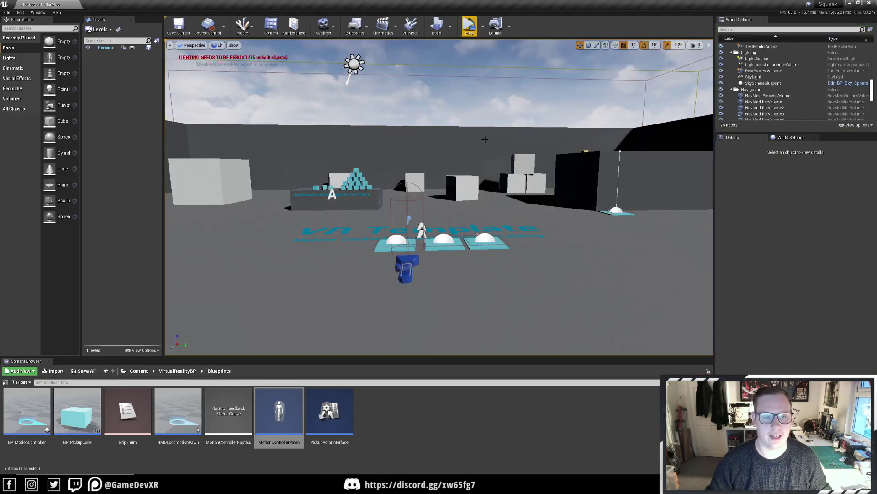
- Open the VRPawn's MotionControllerPawn blueprint via Browse to Asset and show its capsule collision settings
left_click(406, 262)
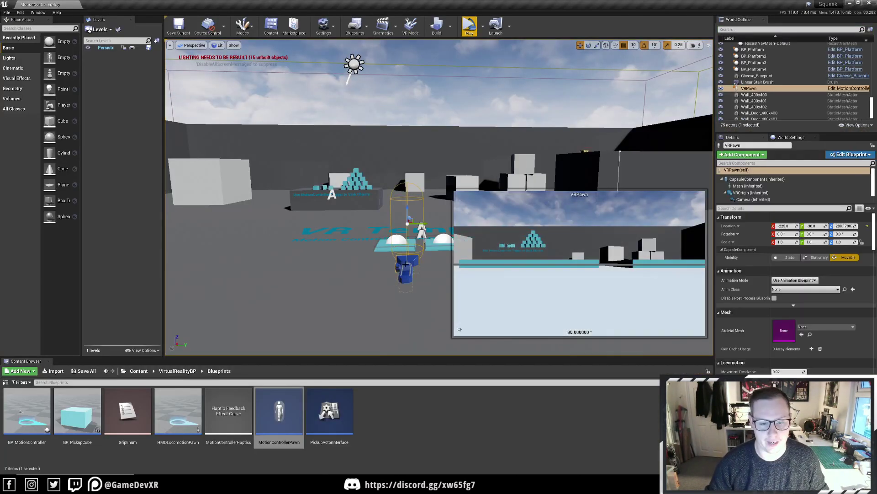
right_click(406, 262)
left_click(448, 25)
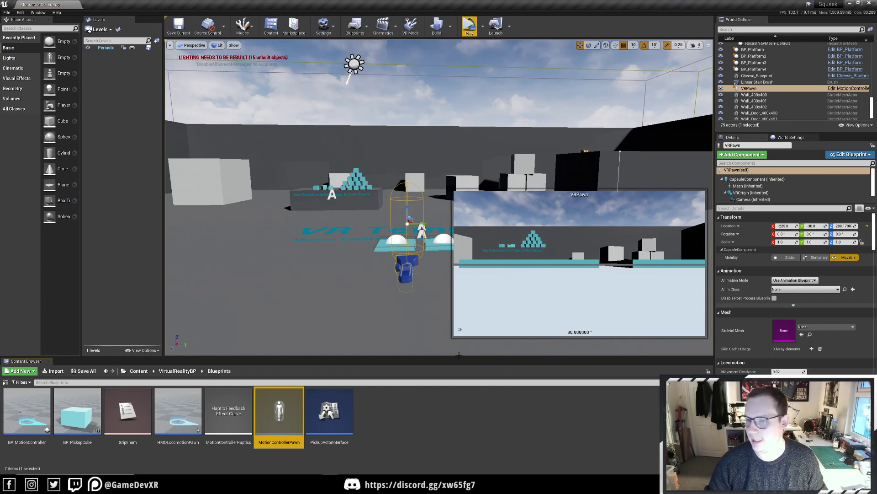
double_click(280, 436)
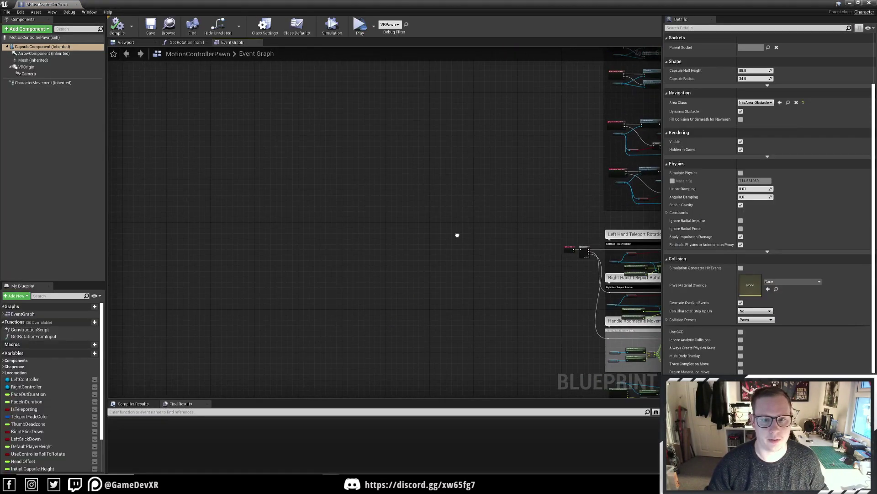
scroll(701, 211, "down", 3)
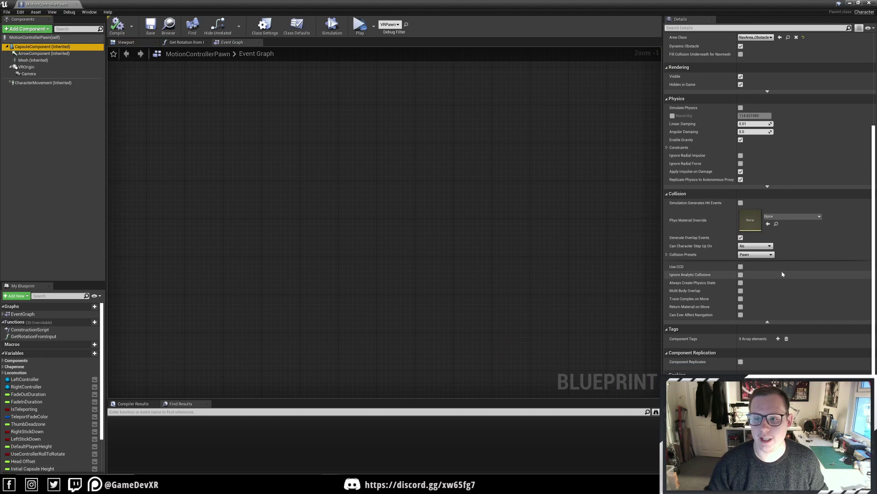
- Create a PlayerCollision object channel with default response Block in Project Settings > Engine > Collision
left_click(25, 12)
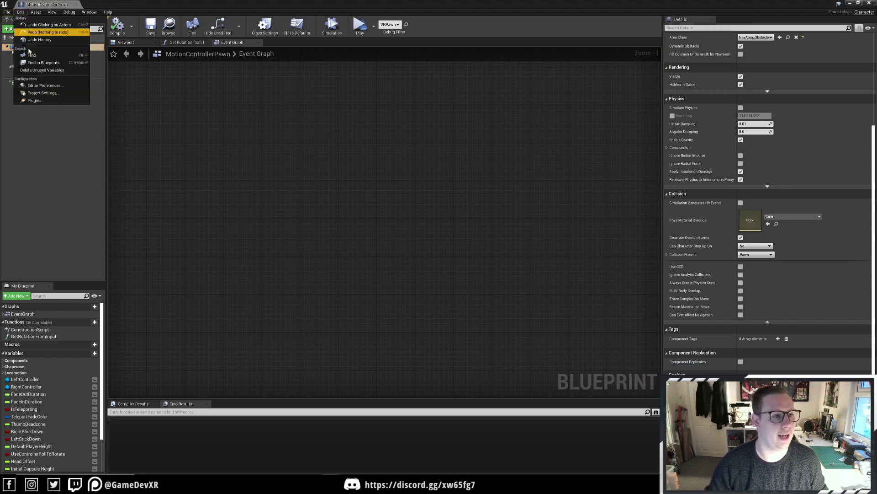
left_click(37, 93)
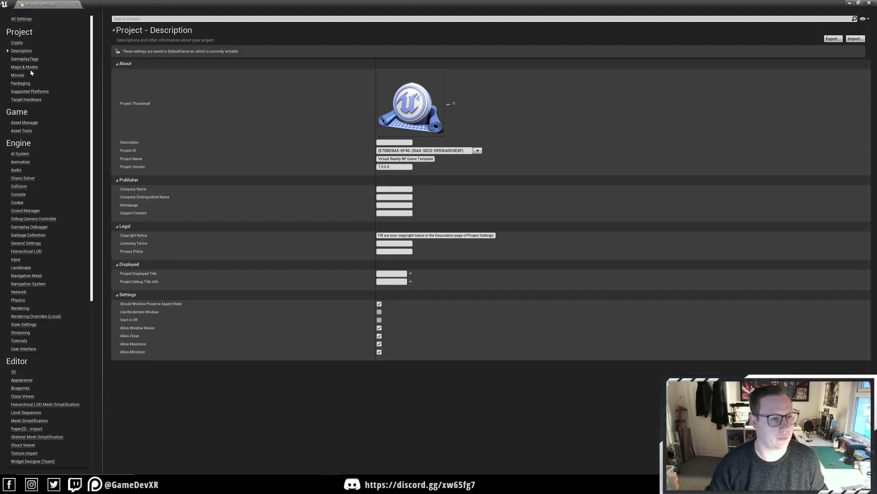
left_click(18, 186)
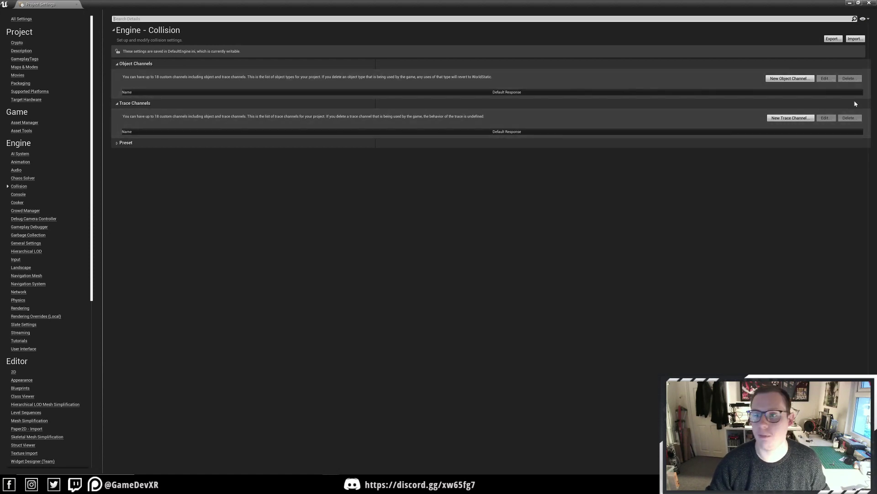
left_click(782, 79)
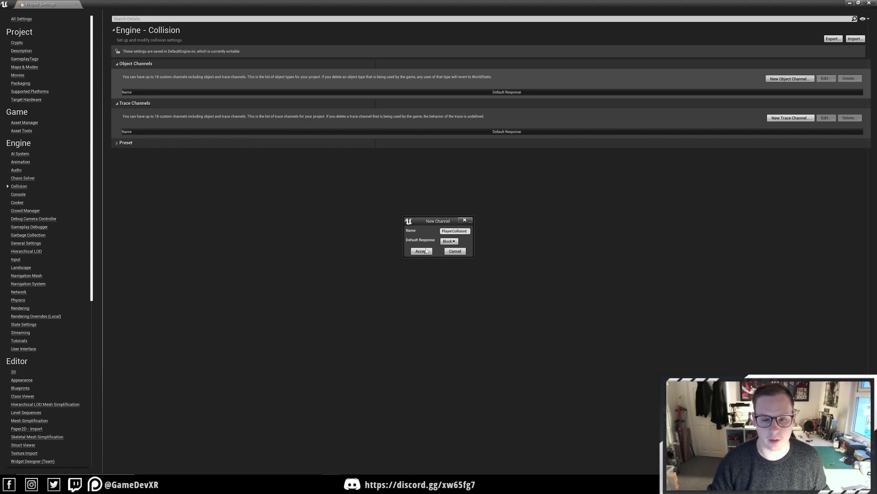
left_click(425, 251)
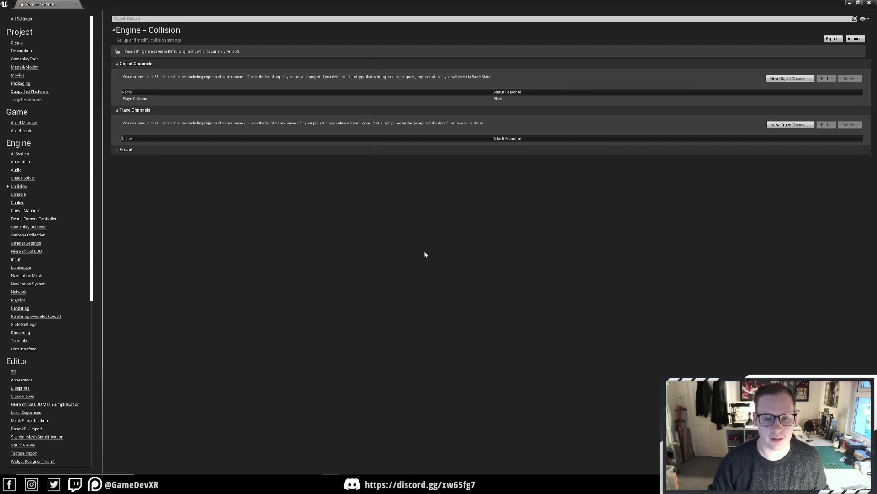
- Give the capsule Custom collision with Object Type PlayerCollision and save MotionControllerPawn
left_click(78, 4)
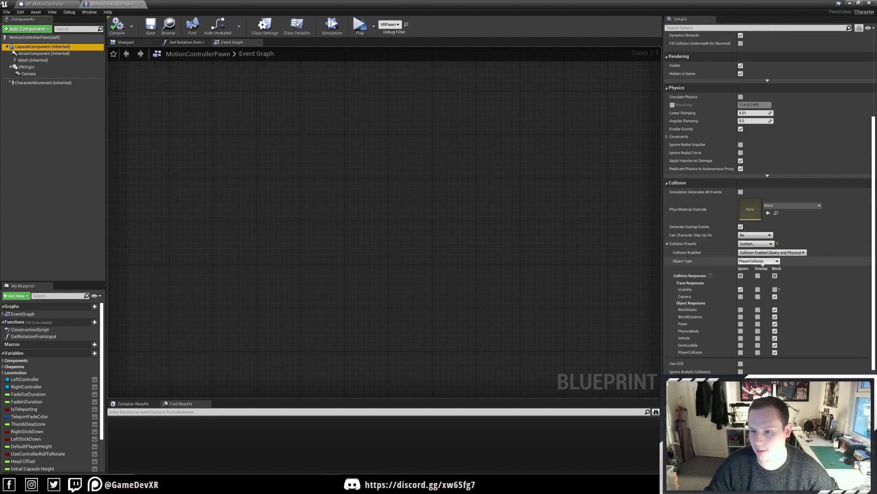
left_click(762, 262)
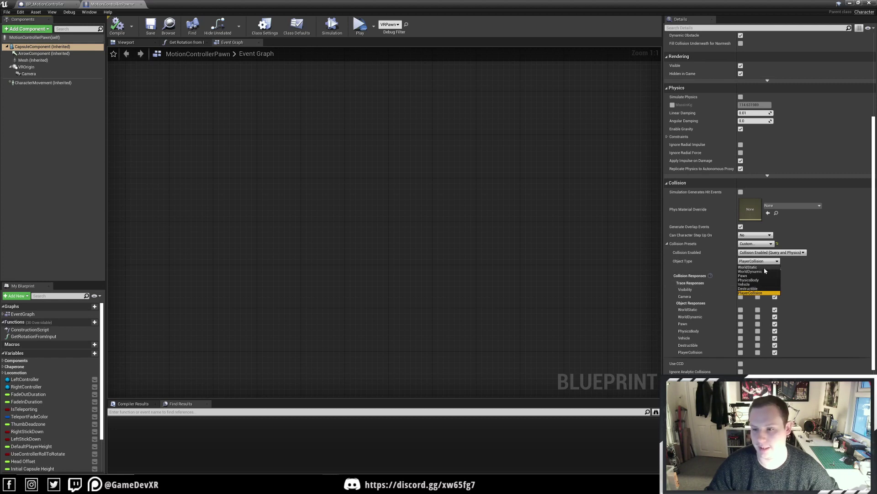
left_click(832, 292)
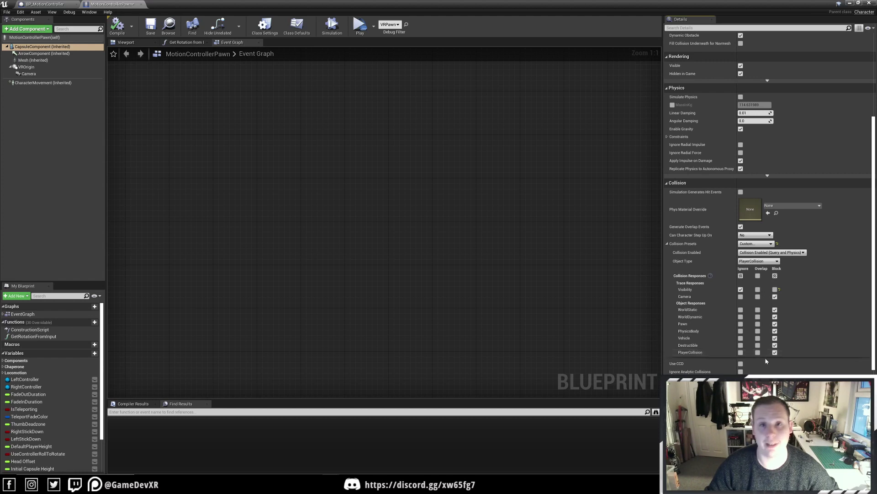
left_click(151, 26)
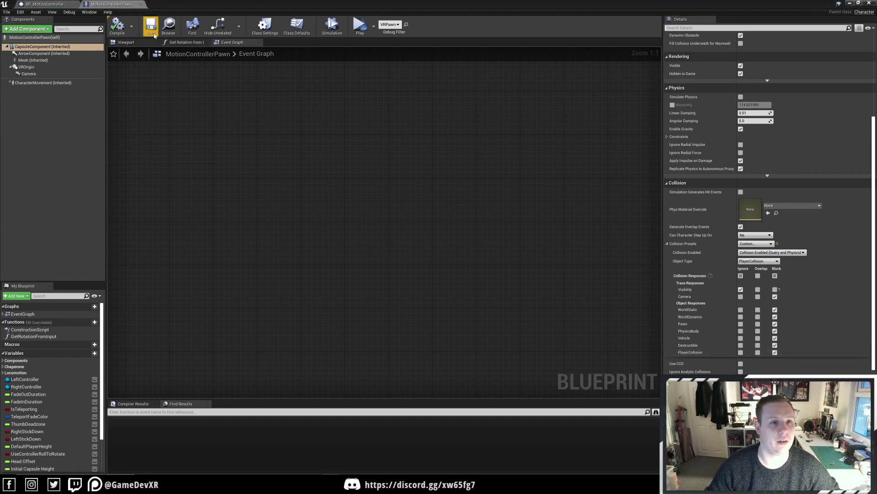
- Change the HandMesh collision preset in BP_MotionController from NoCollision to Custom
left_click(45, 5)
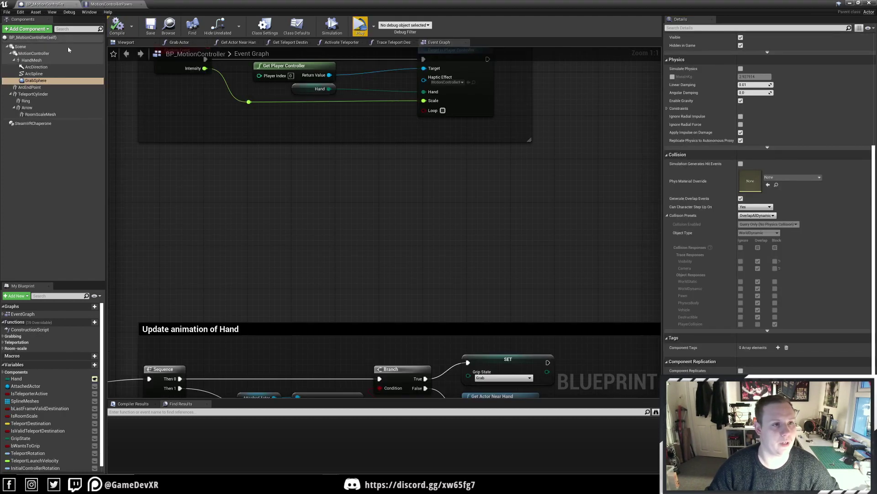
left_click(31, 59)
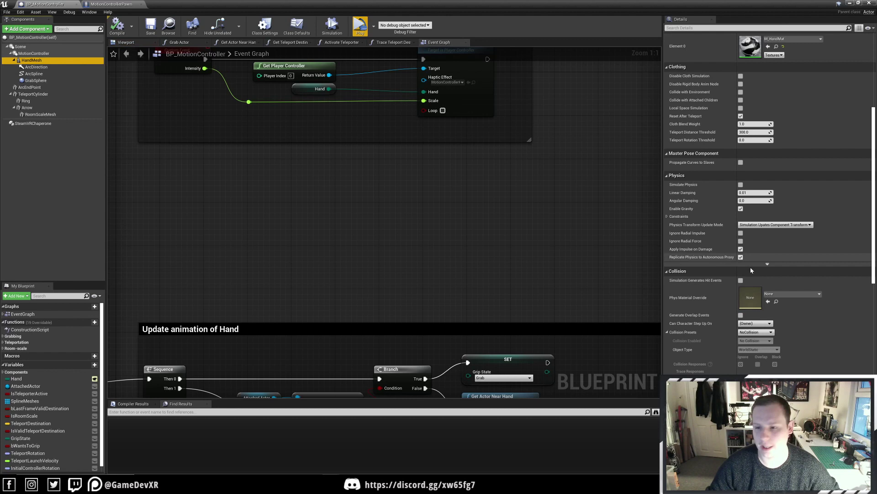
left_click(753, 333)
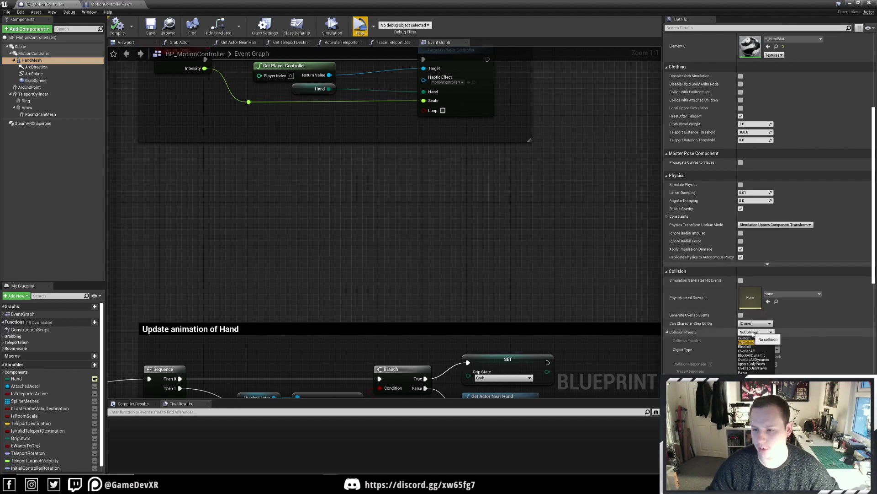
left_click(752, 338)
scroll(800, 334, "down", 2)
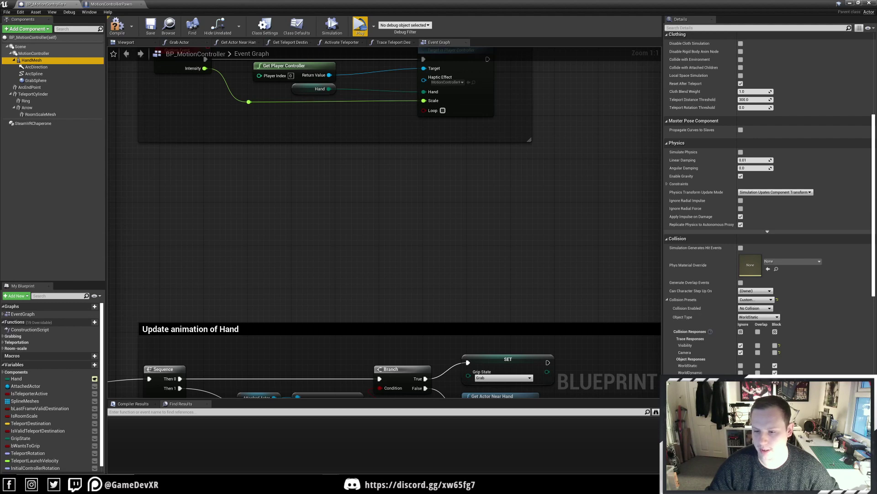
- Give GrabSphere Custom collision ignoring PlayerCollision, compile, and launch a Standalone preview
left_click(35, 80)
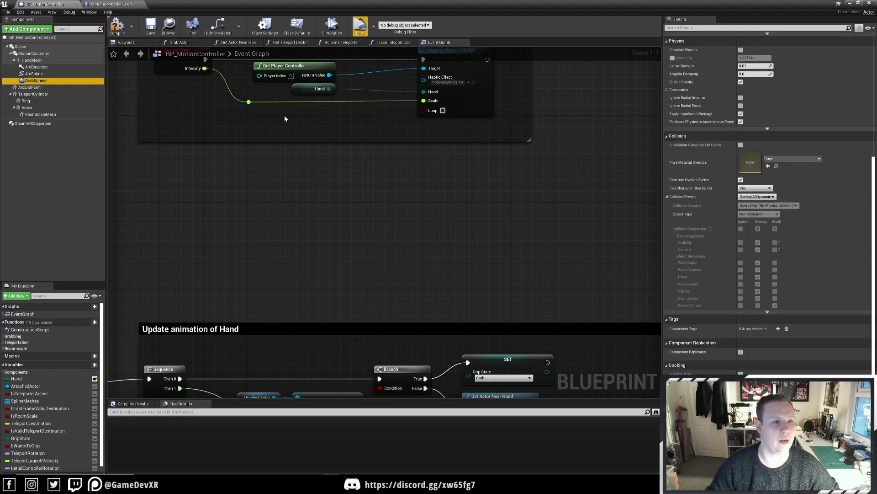
left_click(749, 197)
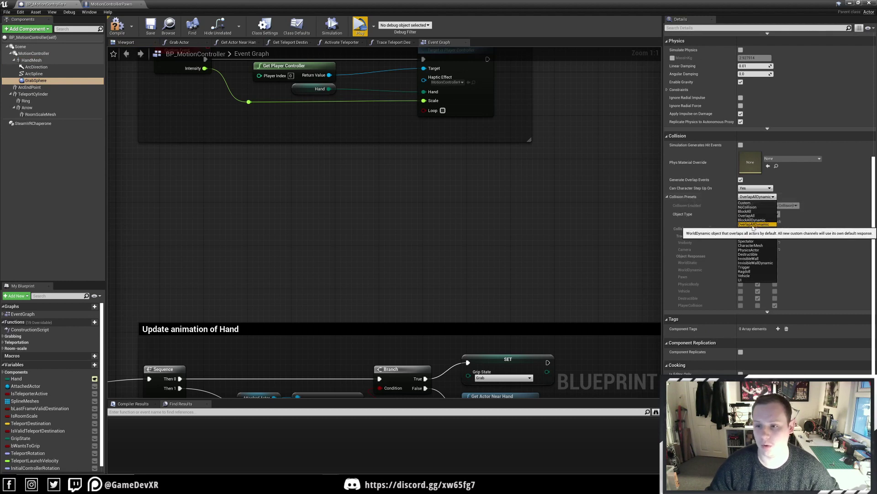
left_click(753, 202)
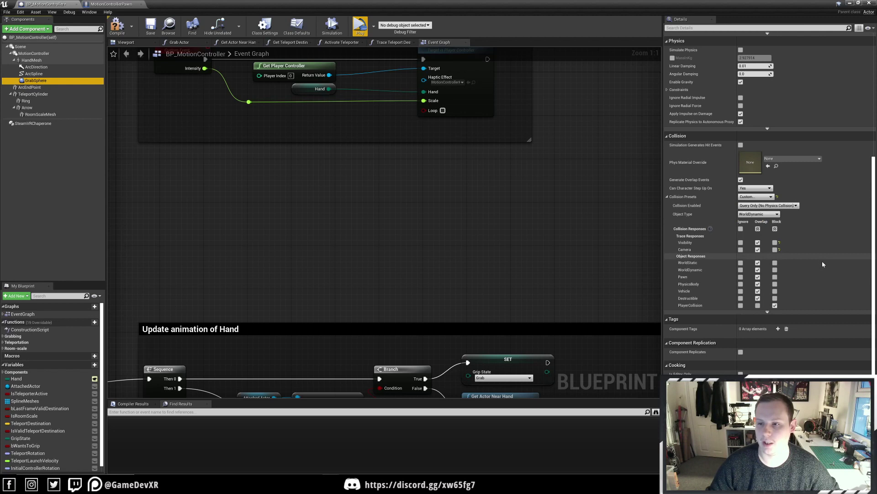
left_click(741, 306)
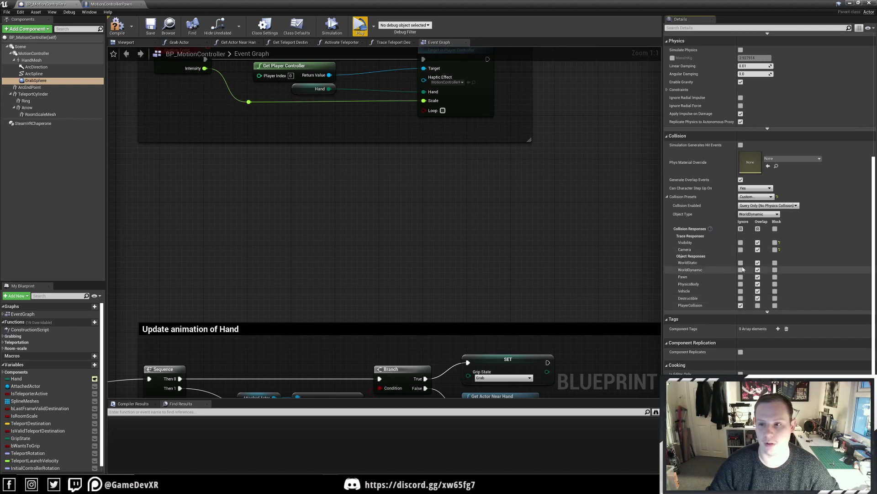
left_click(118, 27)
left_click(359, 26)
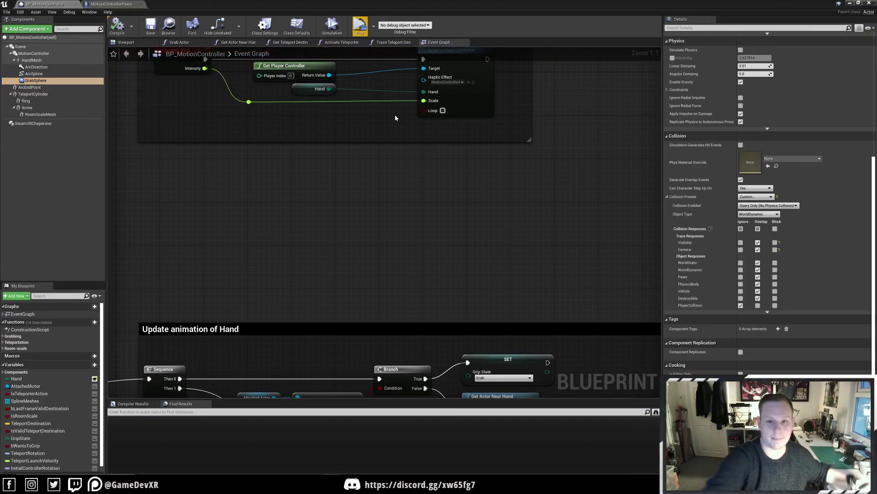
- Open the BP_PickupCube blueprint and maximize its editor window
double_click(219, 3)
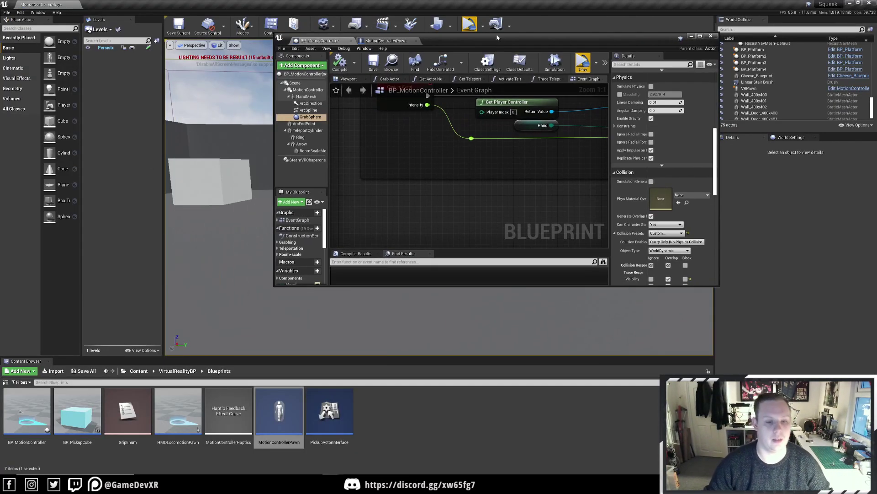
double_click(78, 401)
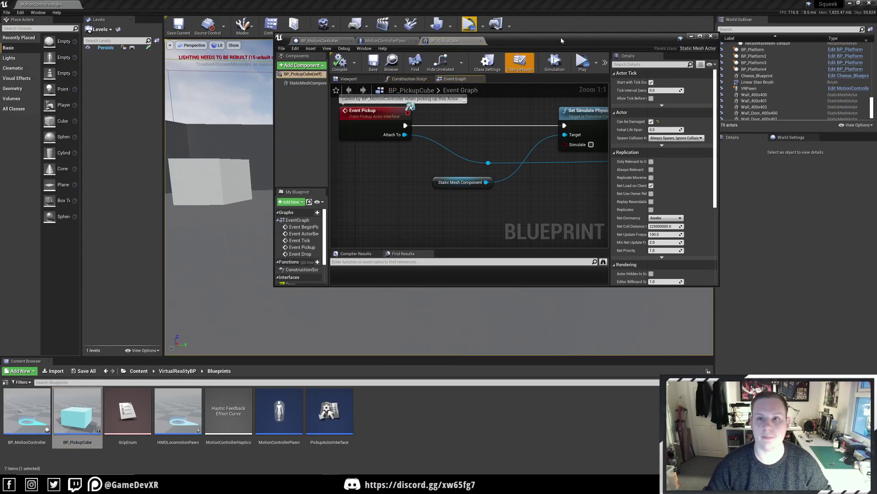
left_click_drag(408, 41, 408, 6)
- Change the StaticMeshComponent's collision preset from PhysicsActor to Custom
left_click(51, 46)
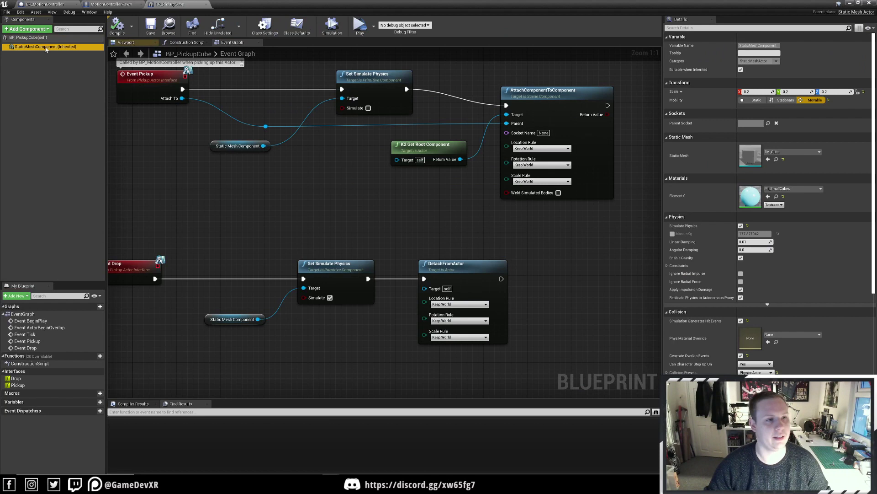
scroll(741, 320, "down", 2)
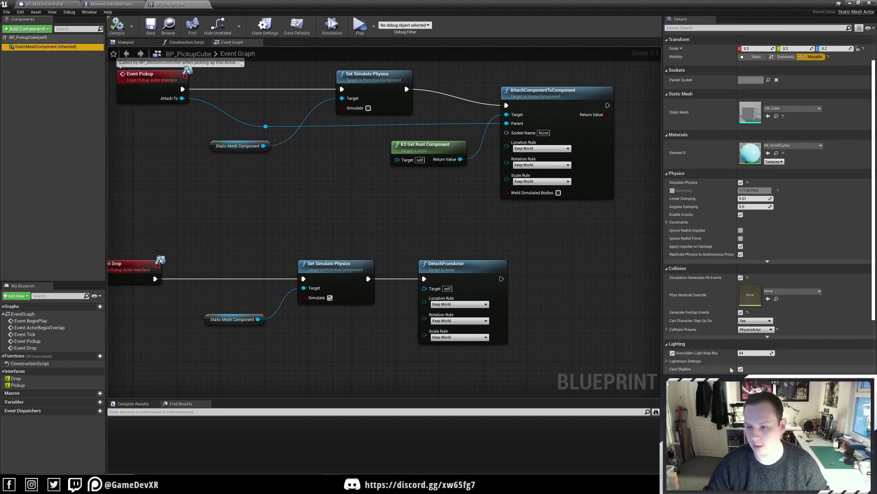
left_click(667, 330)
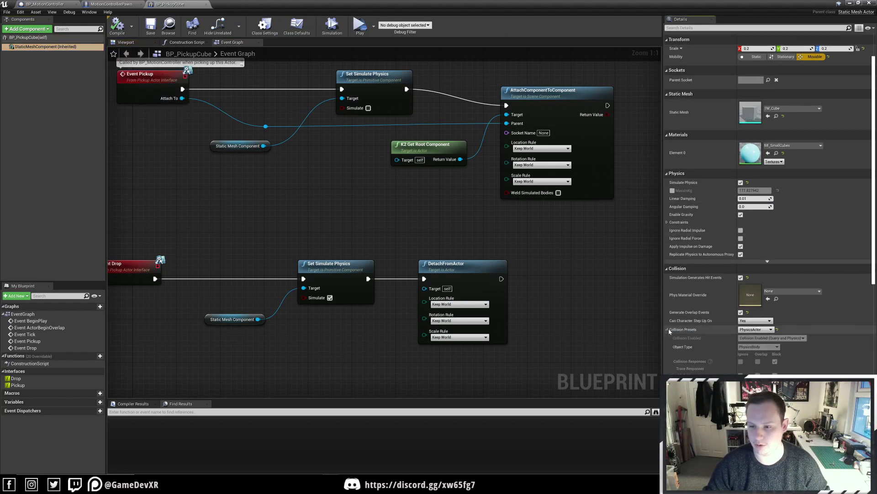
scroll(731, 297, "down", 3)
left_click(771, 265)
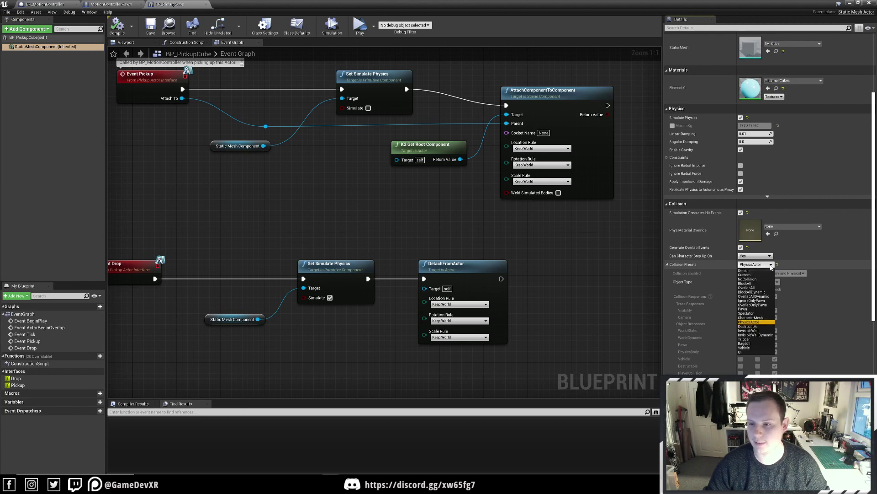
left_click(756, 275)
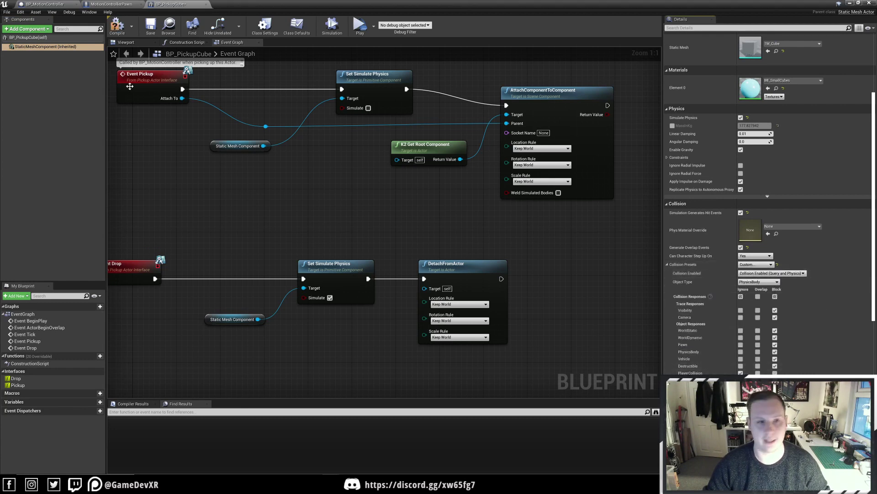
left_click(117, 66)
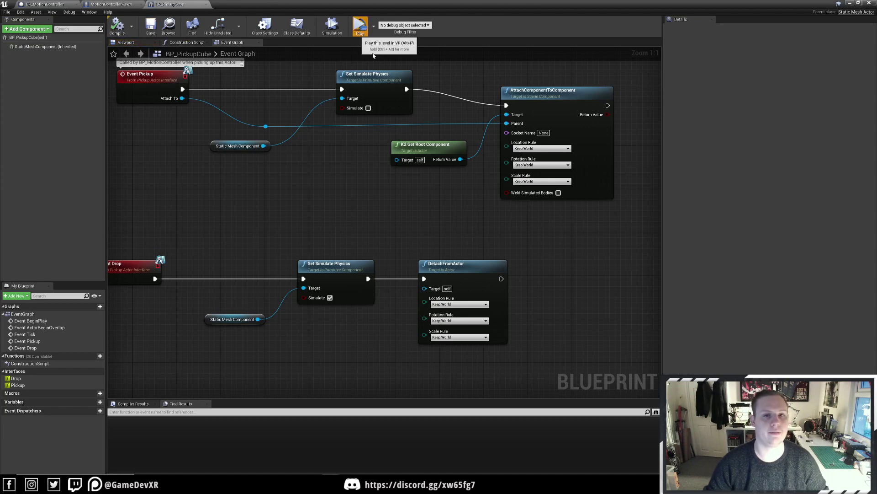
left_click(361, 27)
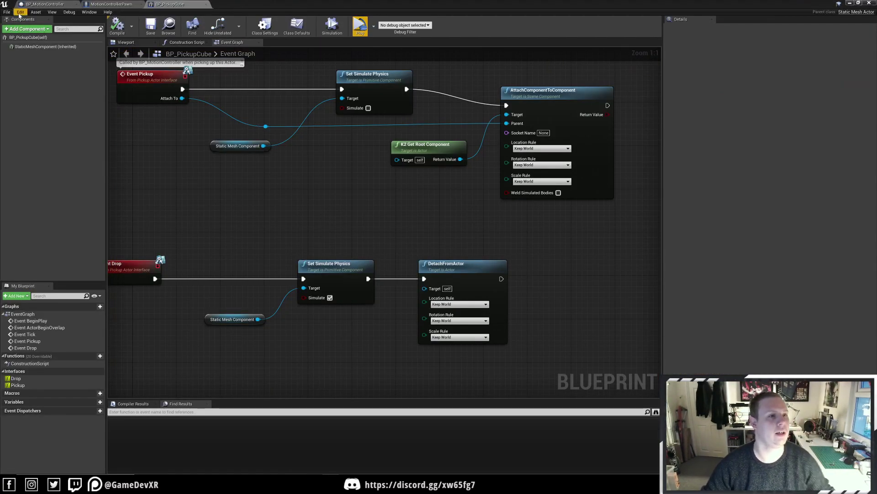
left_click(20, 12)
left_click(38, 92)
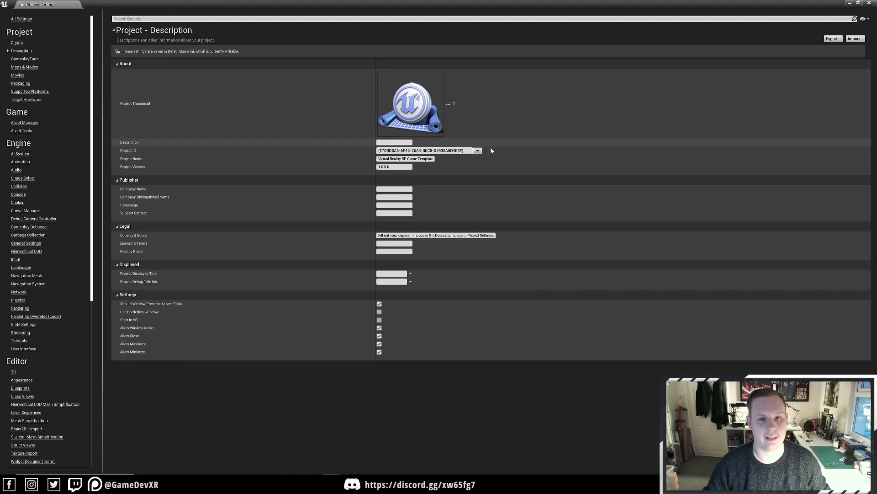
left_click(18, 187)
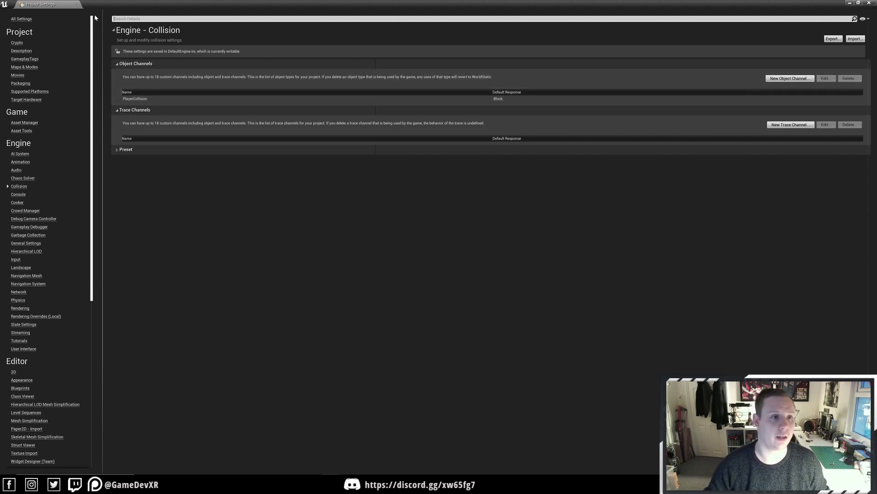
- Set the MotionControllerPawn CapsuleComponent to block Destructible objects
left_click(76, 5)
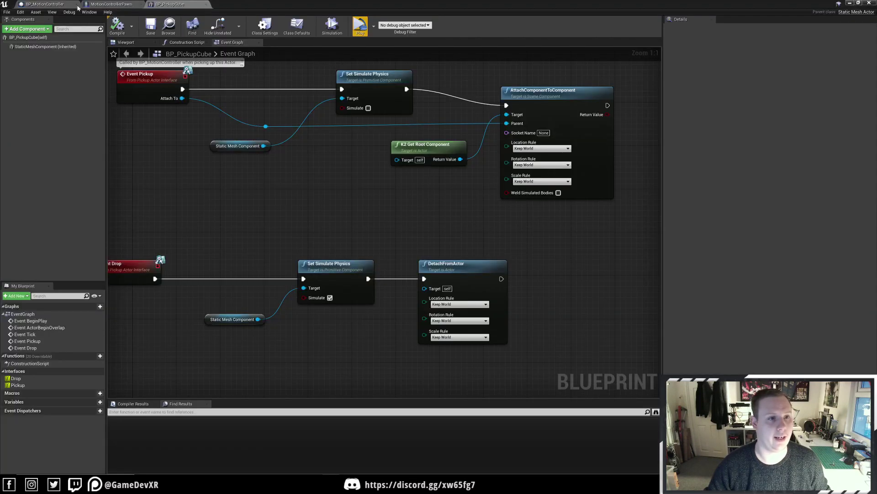
left_click(53, 4)
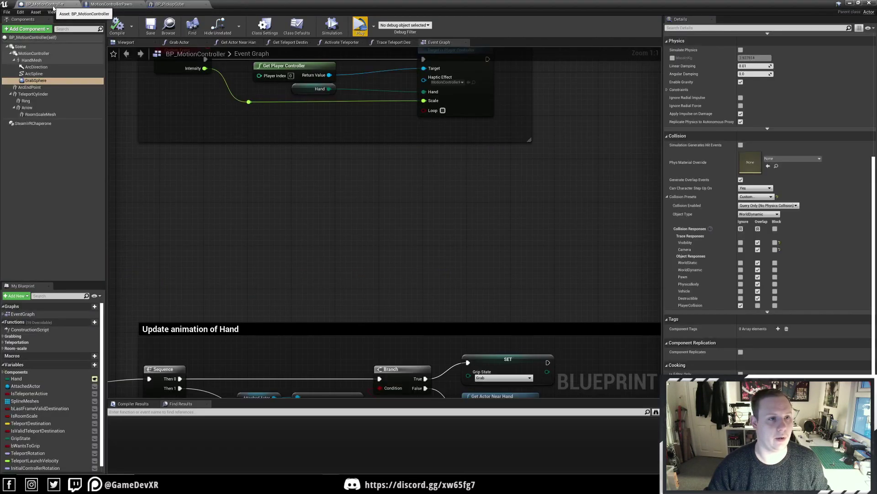
left_click(111, 4)
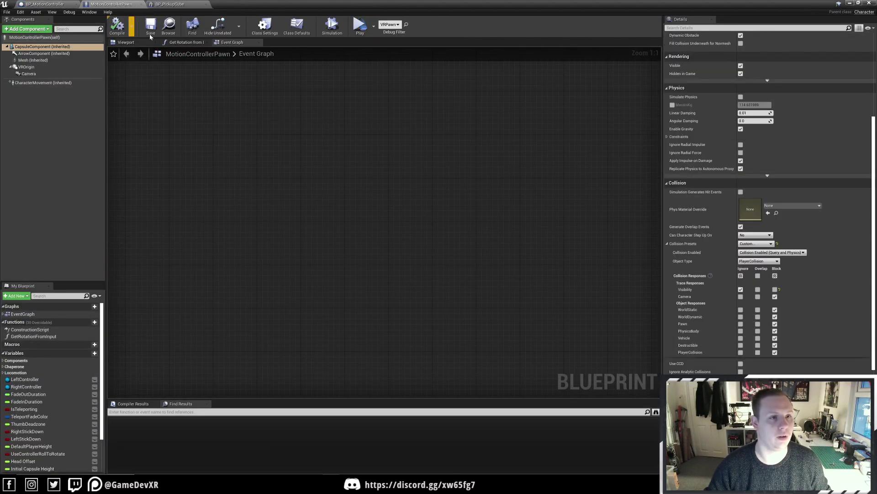
left_click(70, 48)
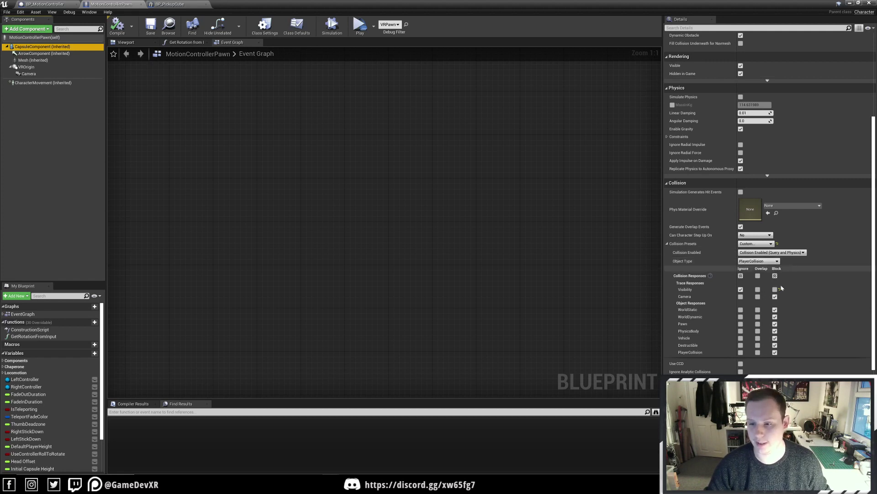
left_click(777, 345)
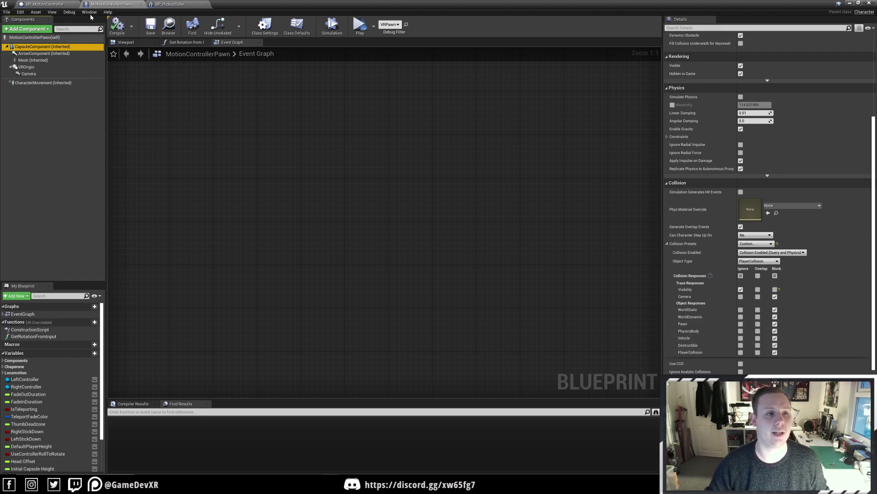
- Review HandMesh and GrabSphere collision in BP_MotionController, then save MotionControllerPawn
left_click(41, 4)
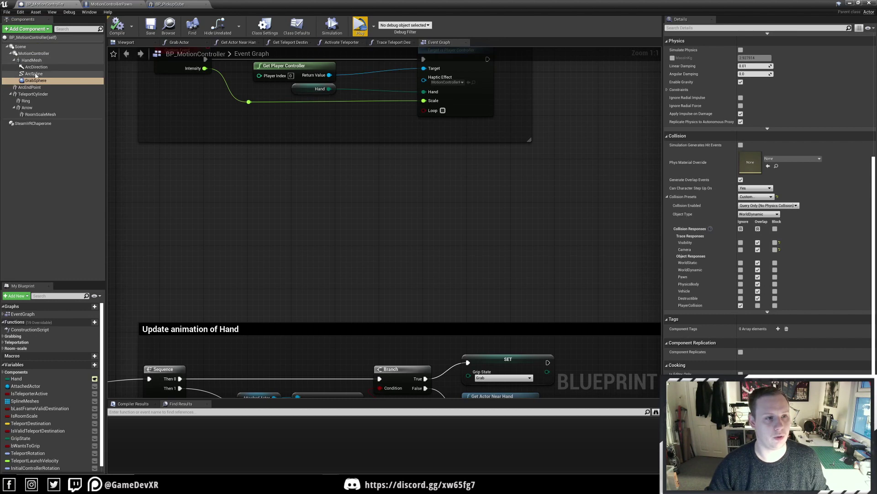
left_click(32, 61, "ctrl")
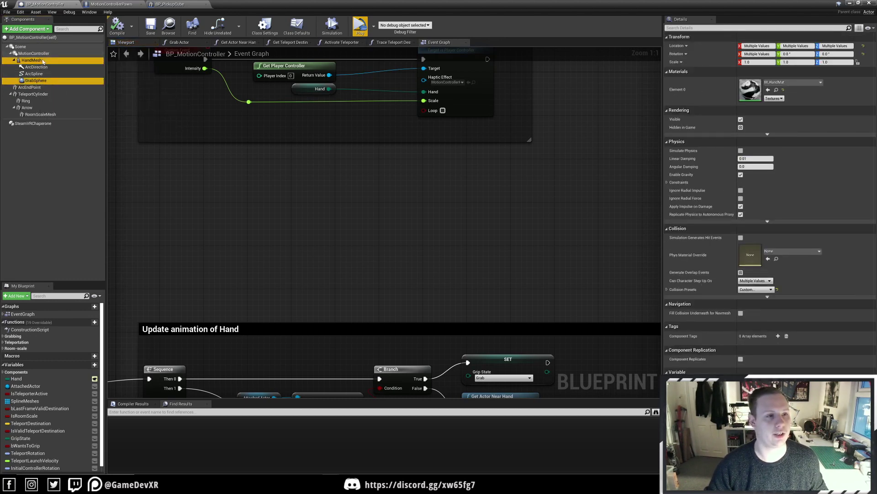
left_click(42, 61)
scroll(735, 322, "down", 2)
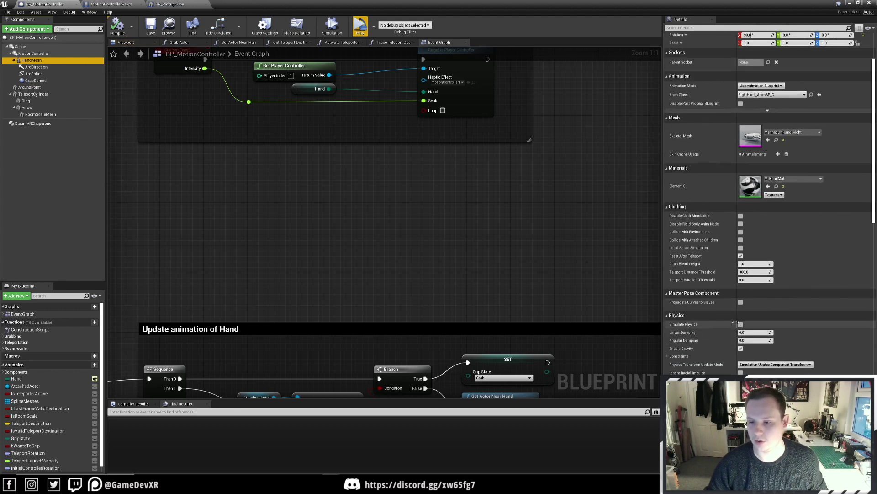
scroll(735, 323, "down", 5)
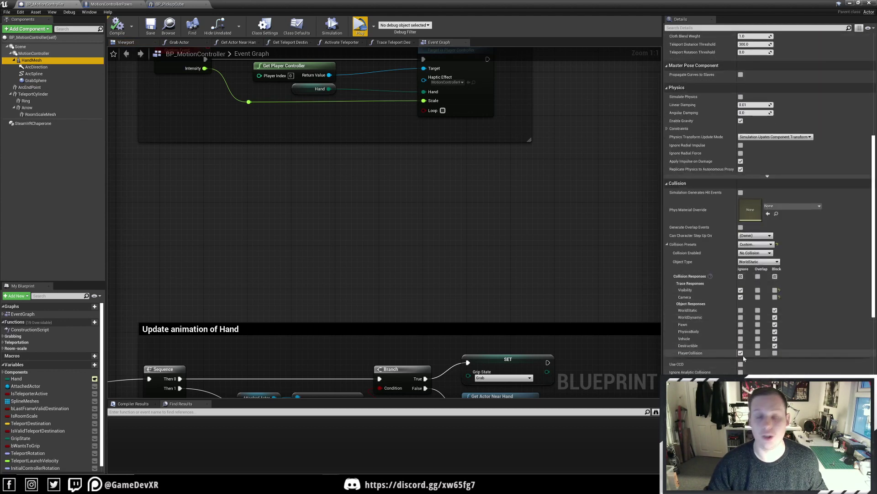
left_click(35, 80)
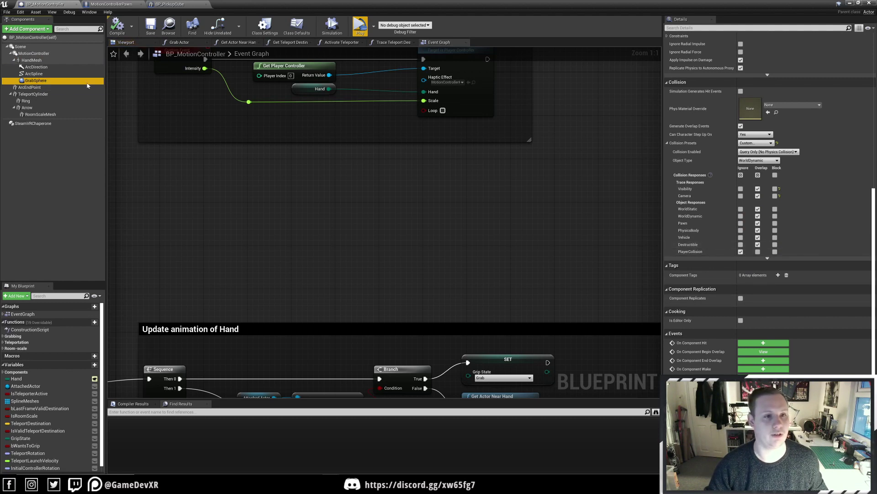
left_click(112, 4)
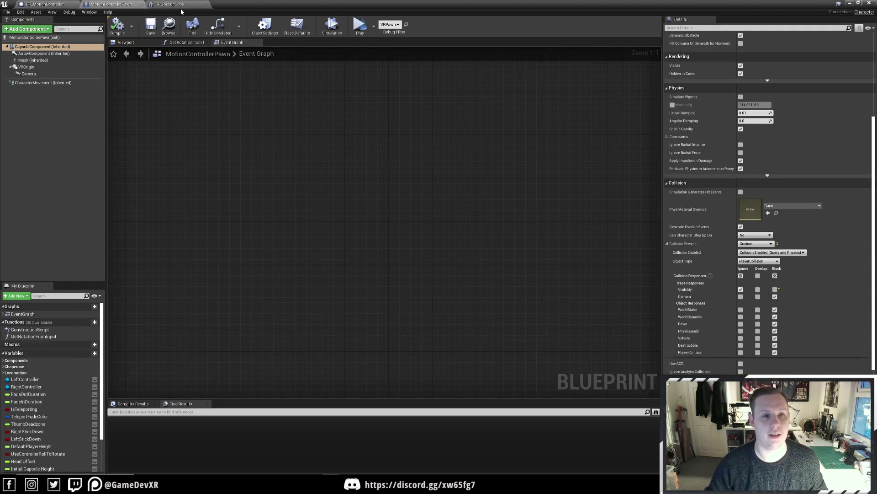
left_click(151, 28)
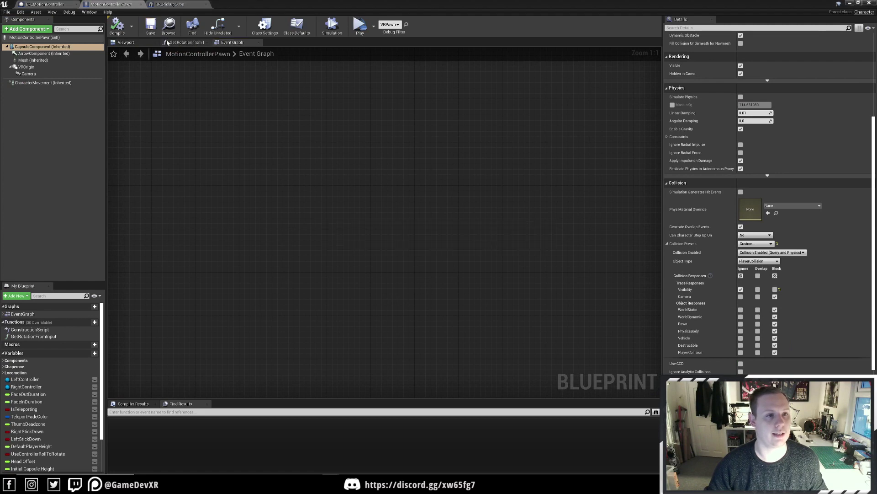
- Close the Blueprint editor and start a VR Preview of the level
left_click(869, 4)
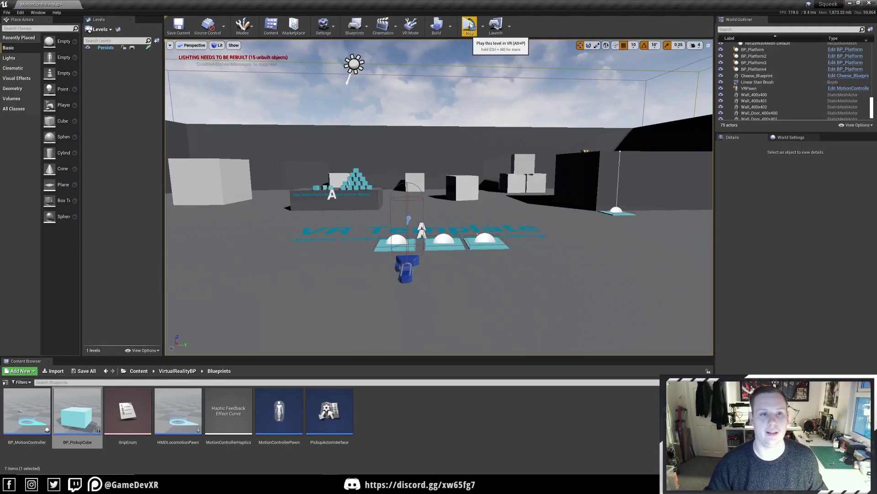
left_click(472, 26)
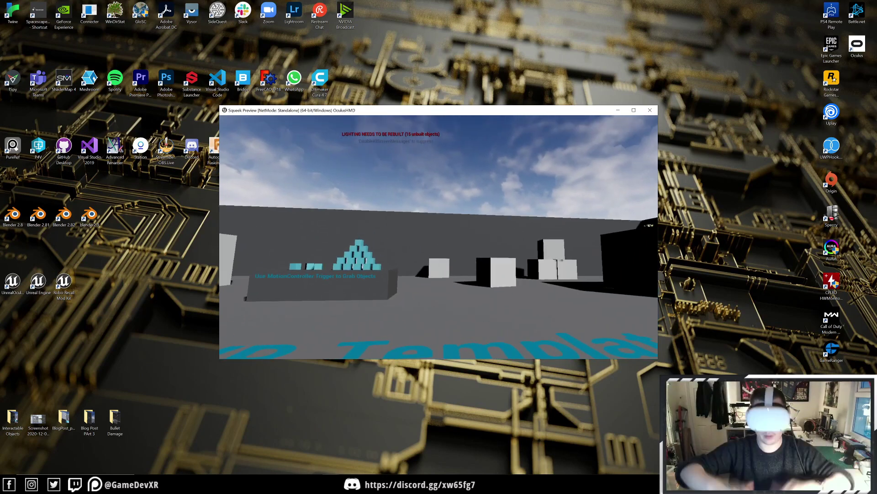